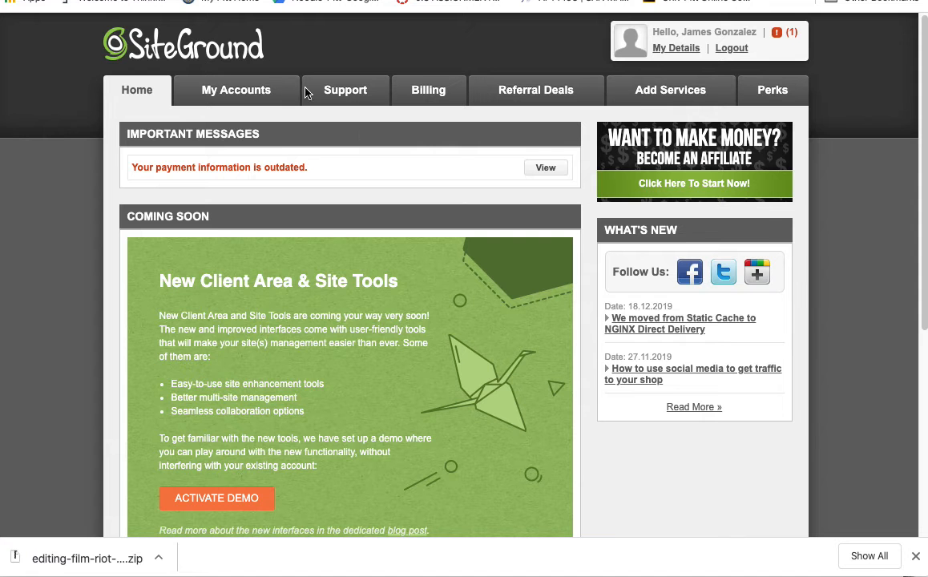
- Open the gonzamedia.com account management page and launch its cPanel
click(237, 95)
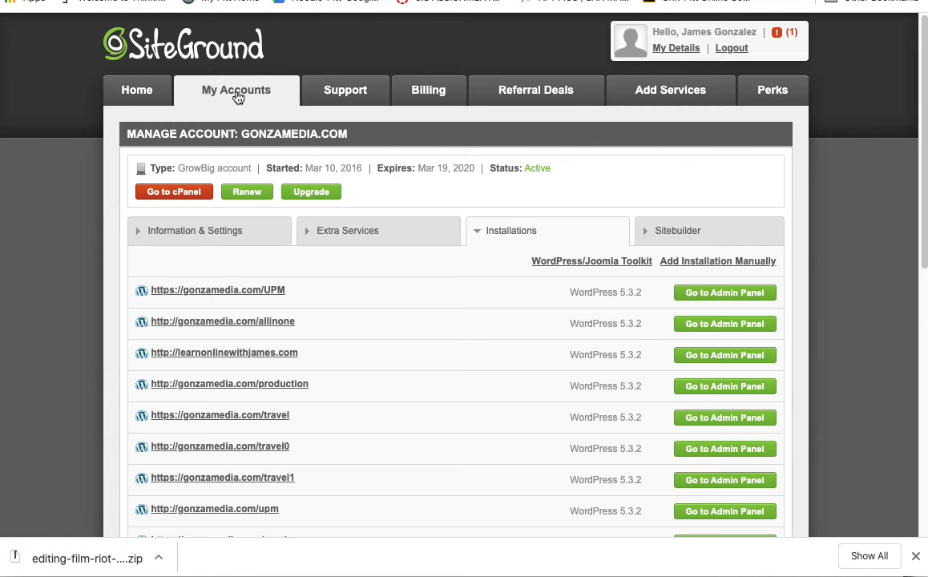
click(171, 195)
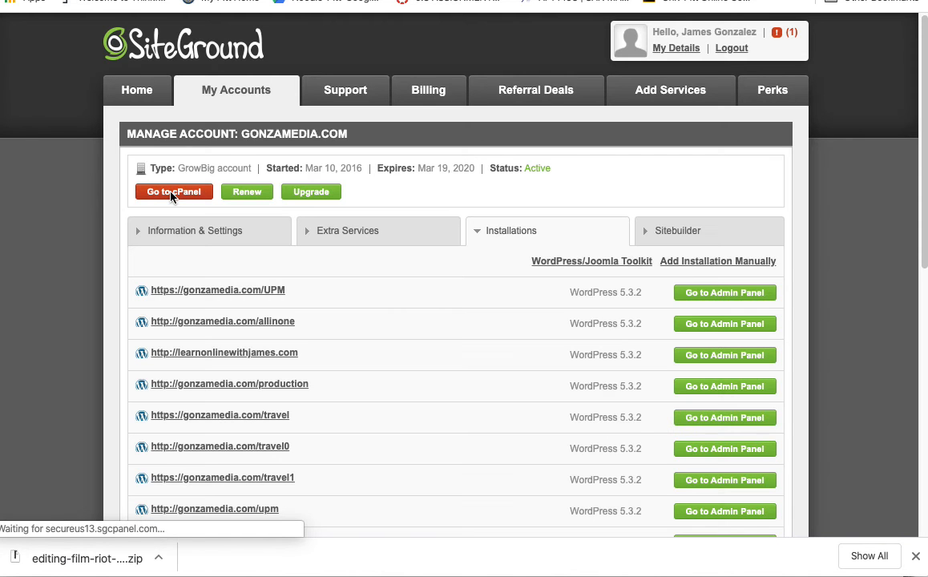
- Open the WordPress autoinstaller from cPanel's Autoinstallers section
scroll(596, 201, down, 3)
scroll(596, 201, up, 3)
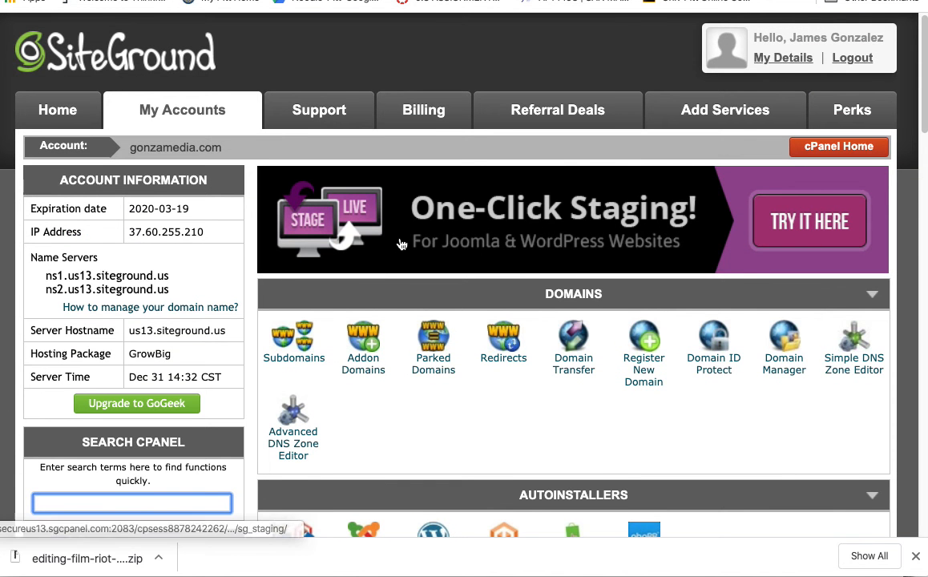
scroll(402, 243, down, 1)
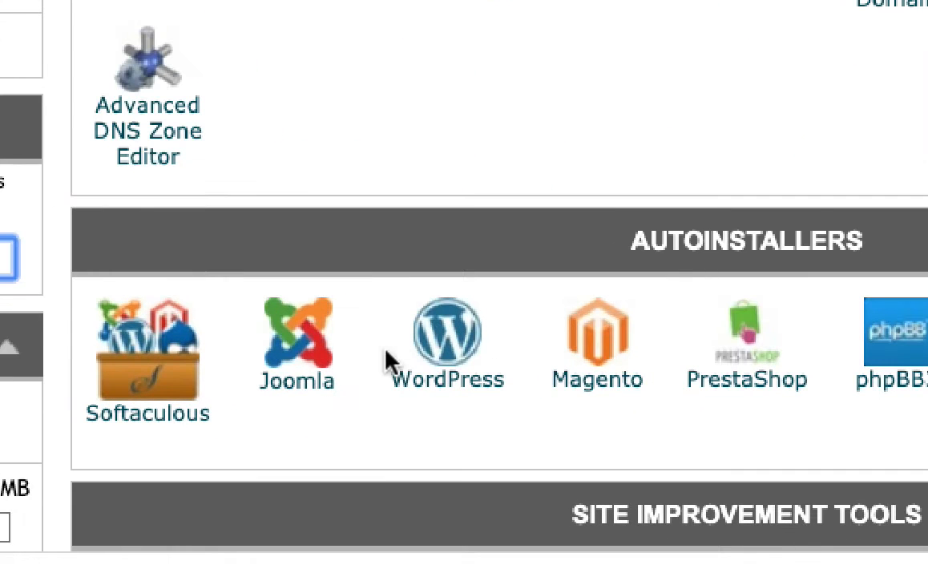
click(443, 341)
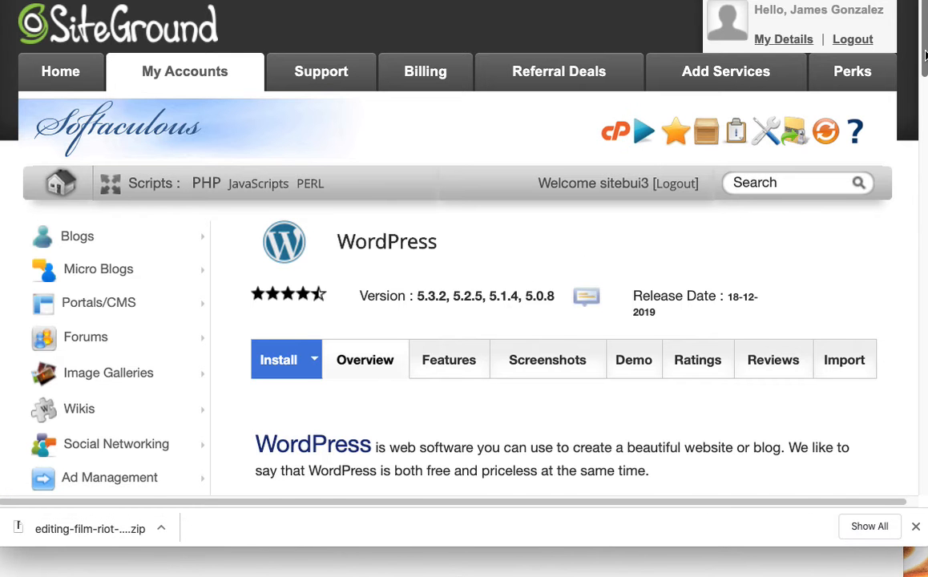
- Start a new WordPress installation from the Softaculous WordPress overview
drag(925, 55, 924, 112)
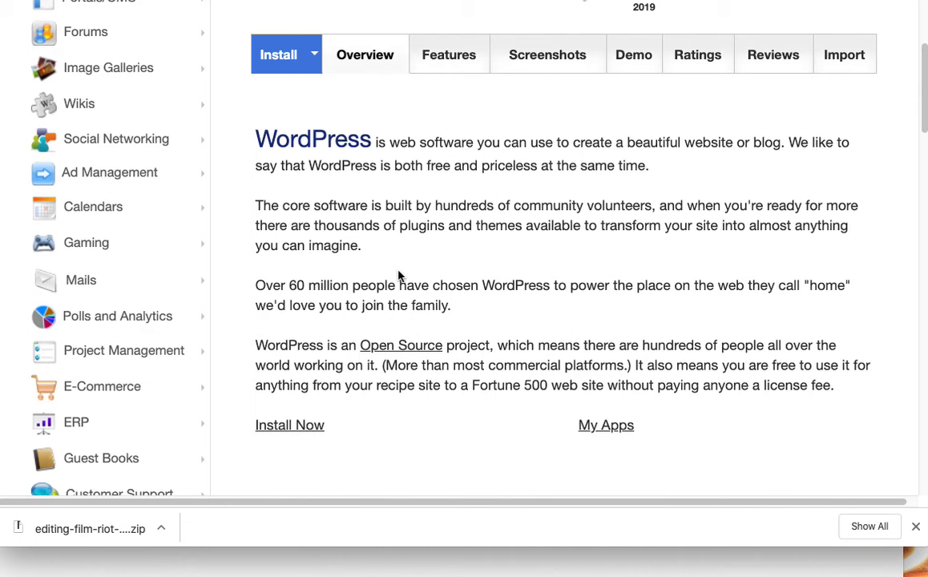
scroll(398, 275, down, 2)
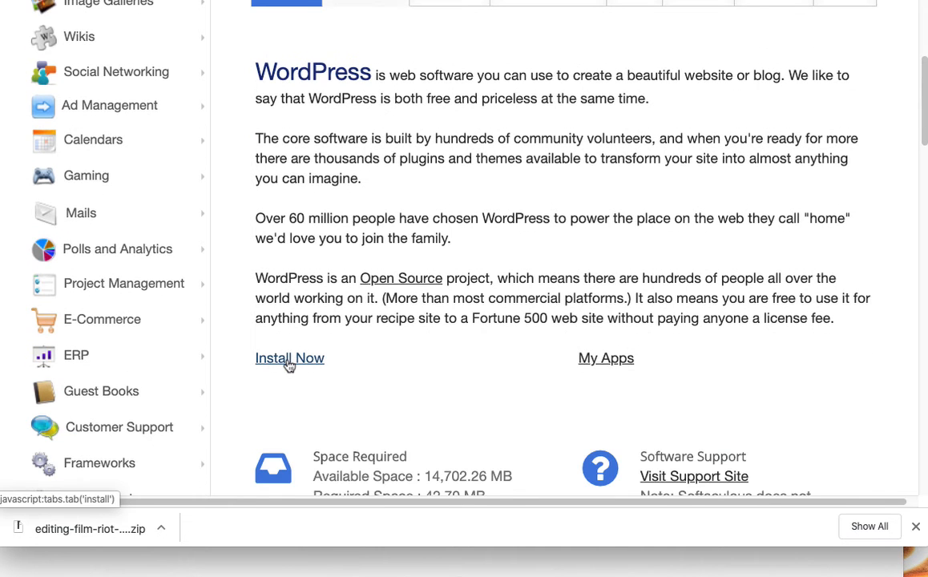
click(290, 359)
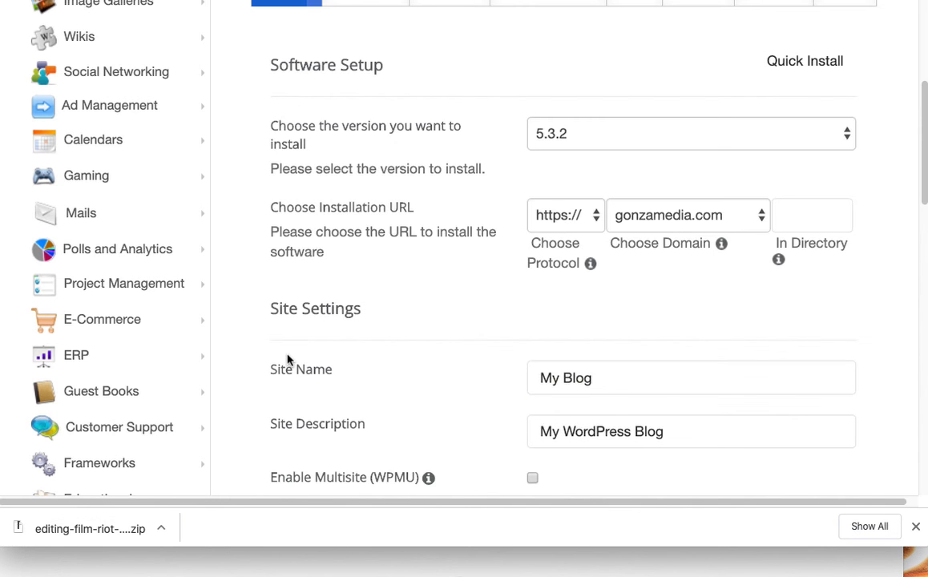
- Keep WordPress version 5.3.2 and set the install directory to wordpress1
click(581, 123)
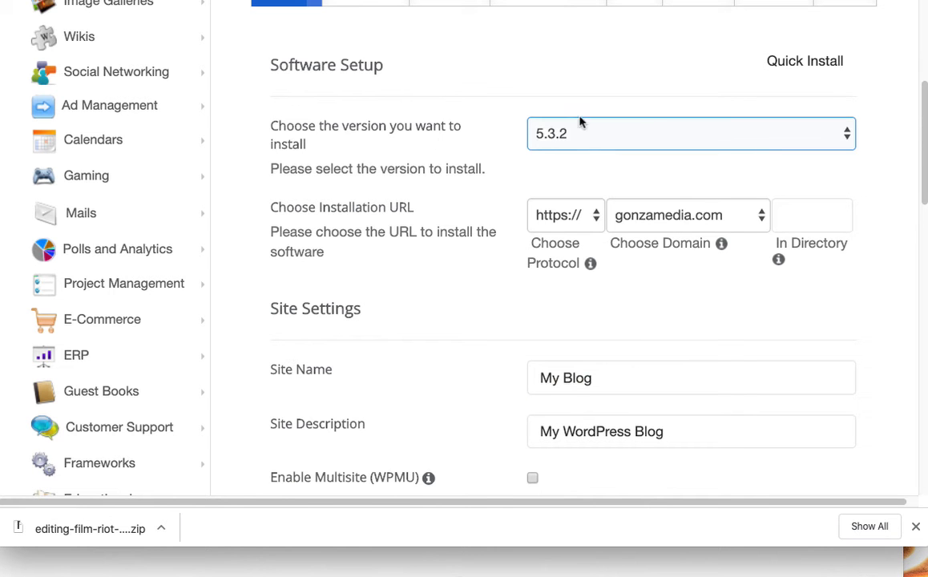
click(846, 136)
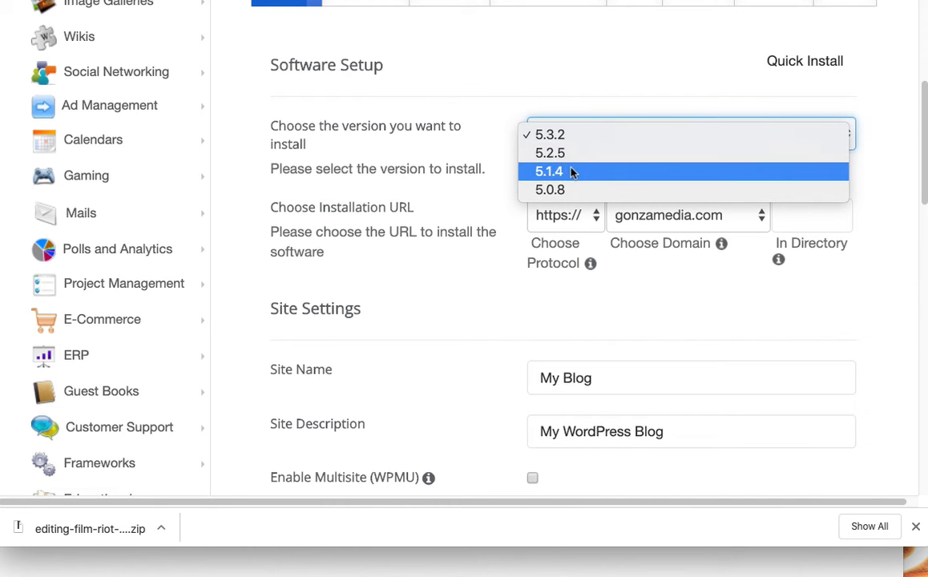
click(566, 135)
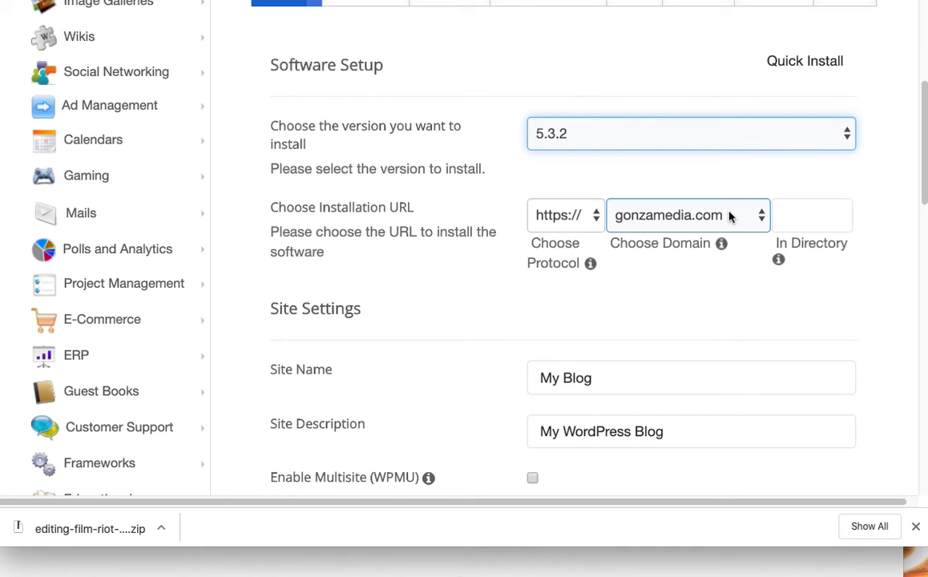
click(812, 215)
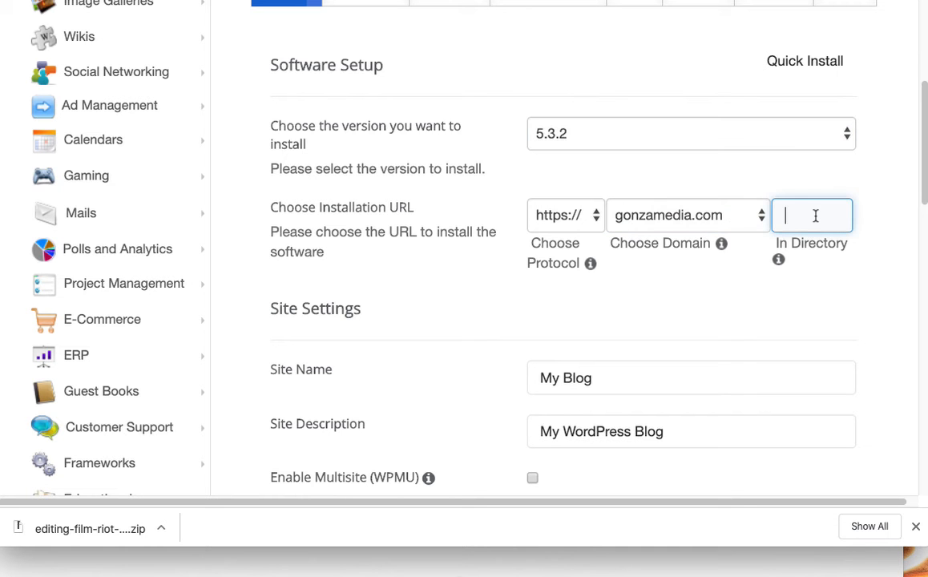
text(wordpress)
text(1)
- Replace the default site name My Blog with 'Course Website'
click(620, 382)
drag(619, 381, 517, 386)
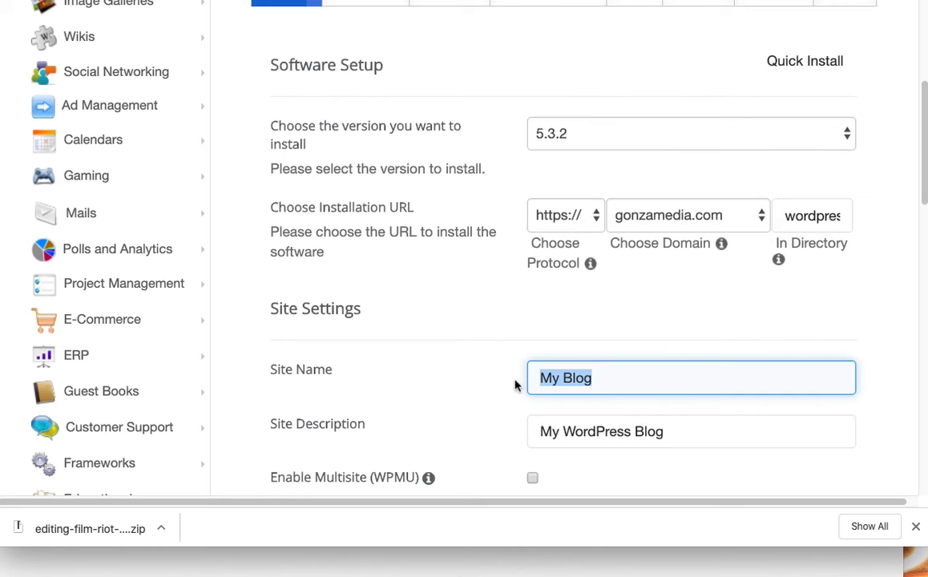
text(MMST)
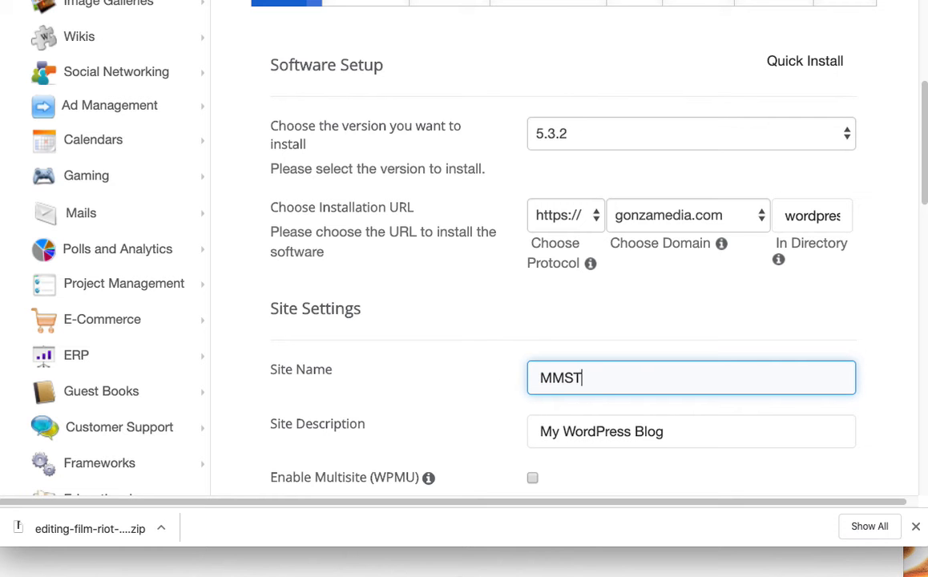
text(110 Intro to)
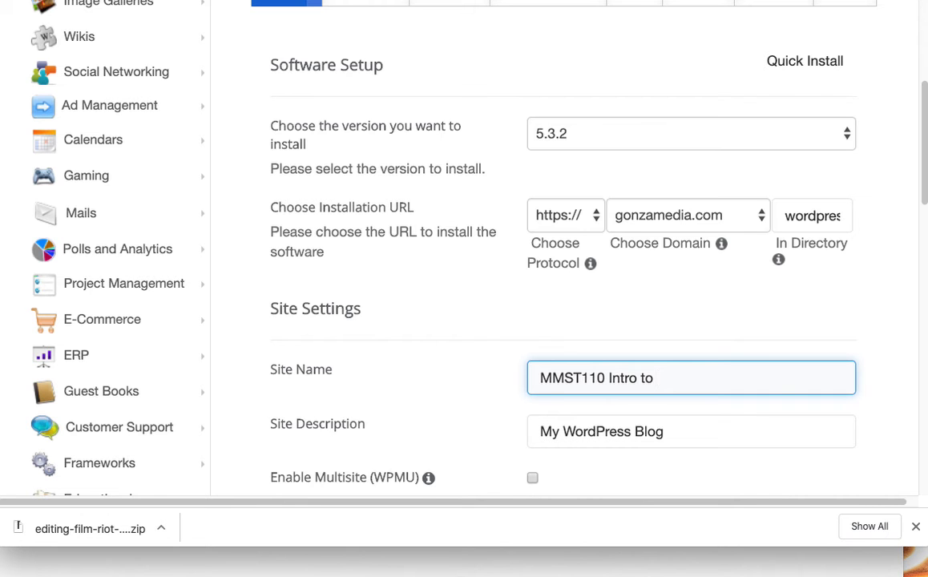
key(BackSpace)
key(BackSpace)
key(BackSpace)
key(BackSpace)
key(BackSpace)
key(BackSpace)
key(BackSpace)
key(BackSpace)
key(BackSpace)
key(BackSpace)
key(BackSpace)
key(BackSpace)
key(BackSpace)
key(BackSpace)
key(BackSpace)
text(Cour)
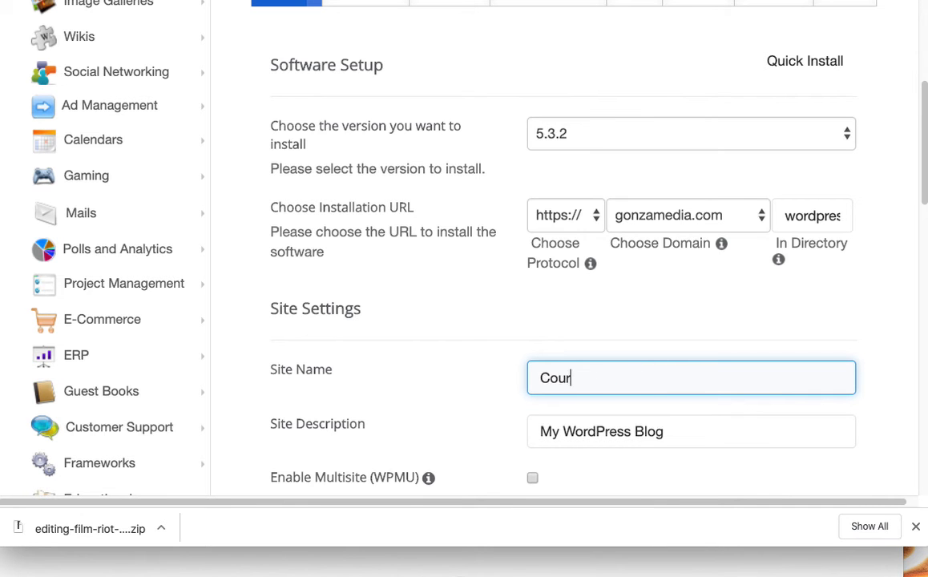
text(se Website)
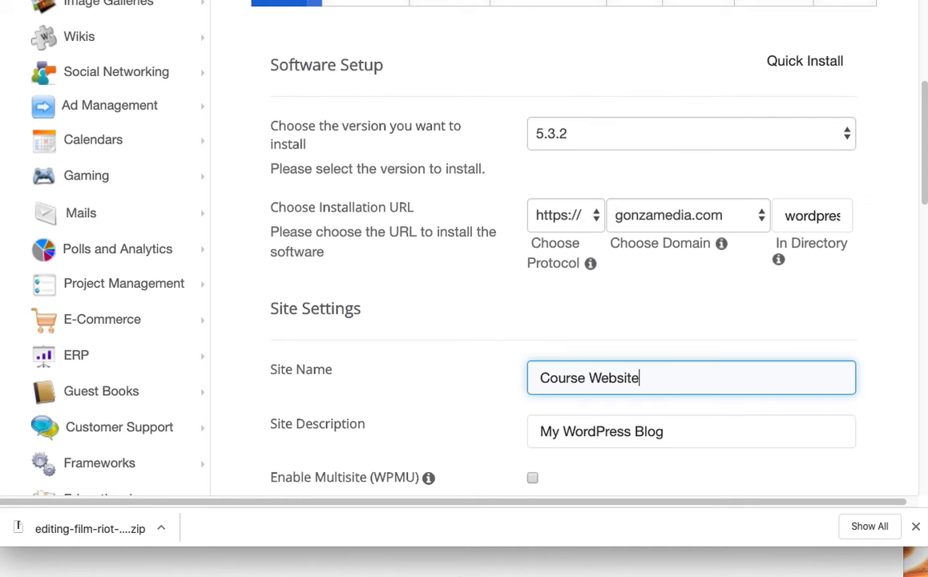
- Set the site description to 'My course website'
scroll(506, 380, down, 2)
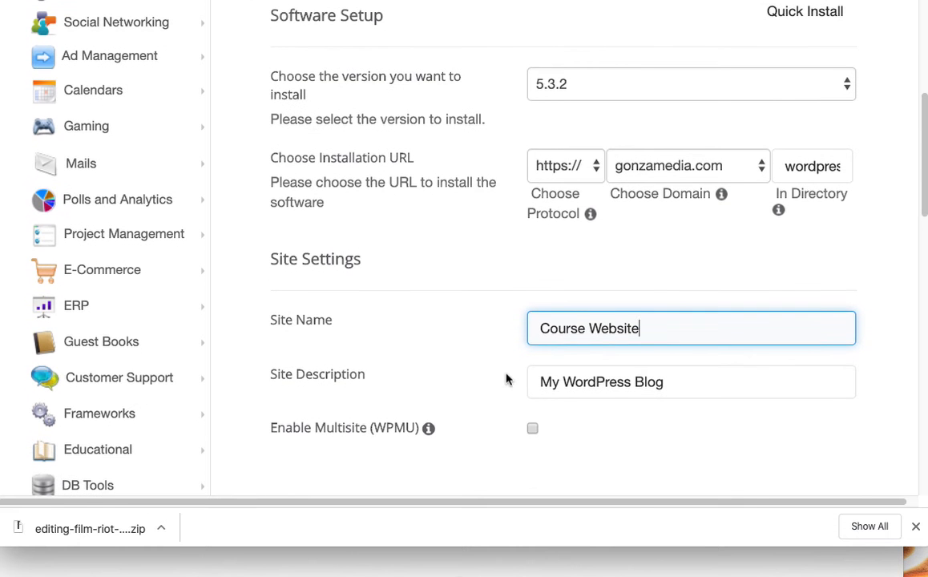
click(543, 381)
drag(659, 383, 538, 382)
text(Course)
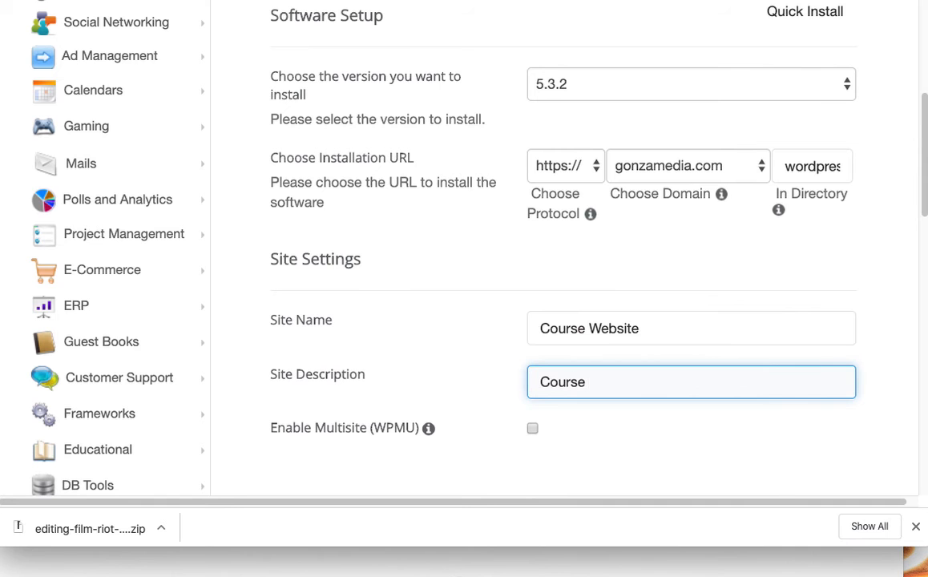
key(BackSpace)
key(BackSpace)
key(BackSpace)
key(BackSpace)
key(BackSpace)
key(BackSpace)
key(BackSpace)
text(My course website)
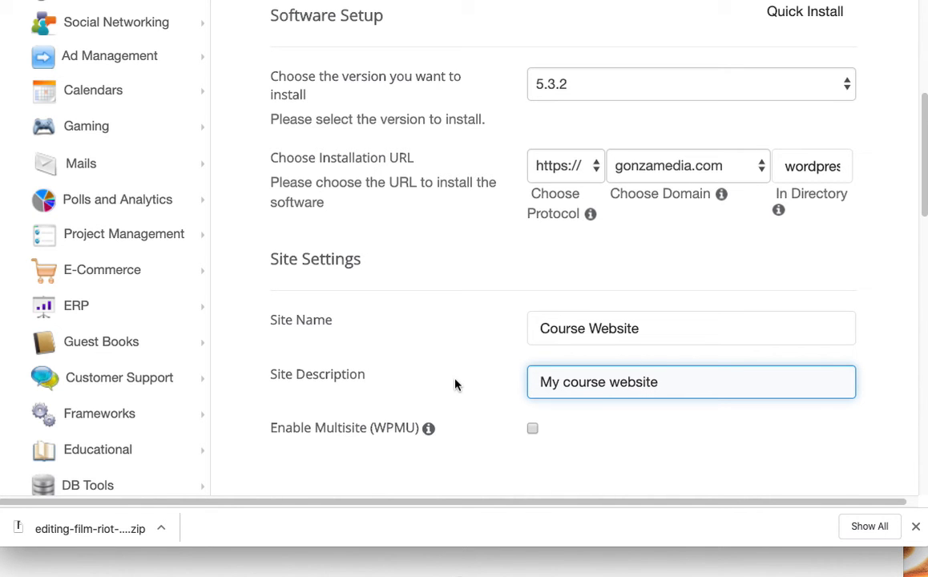
- Set the admin username to 'admin', enter a simpler admin password, and review the admin email
scroll(455, 385, down, 3)
scroll(454, 385, down, 1)
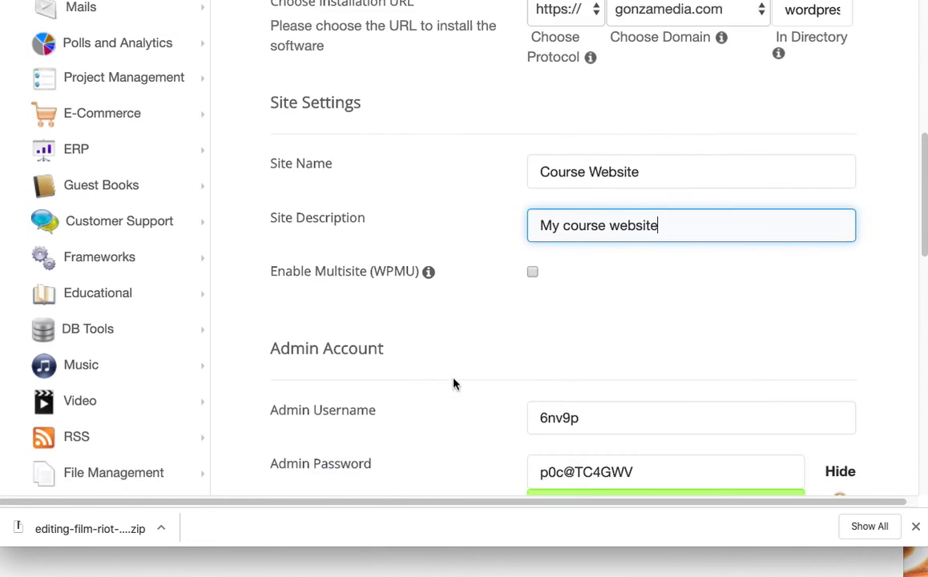
click(577, 388)
double_click(570, 390)
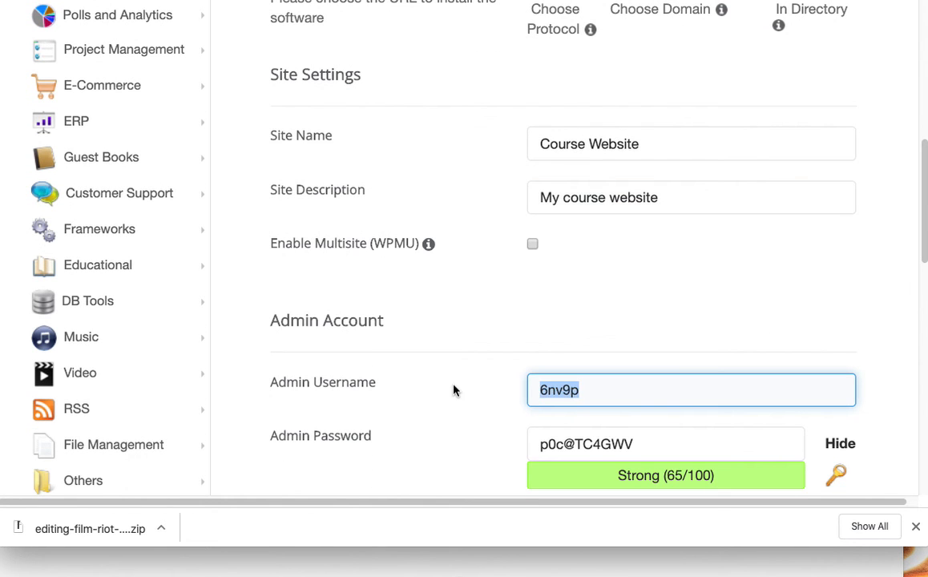
text(admin)
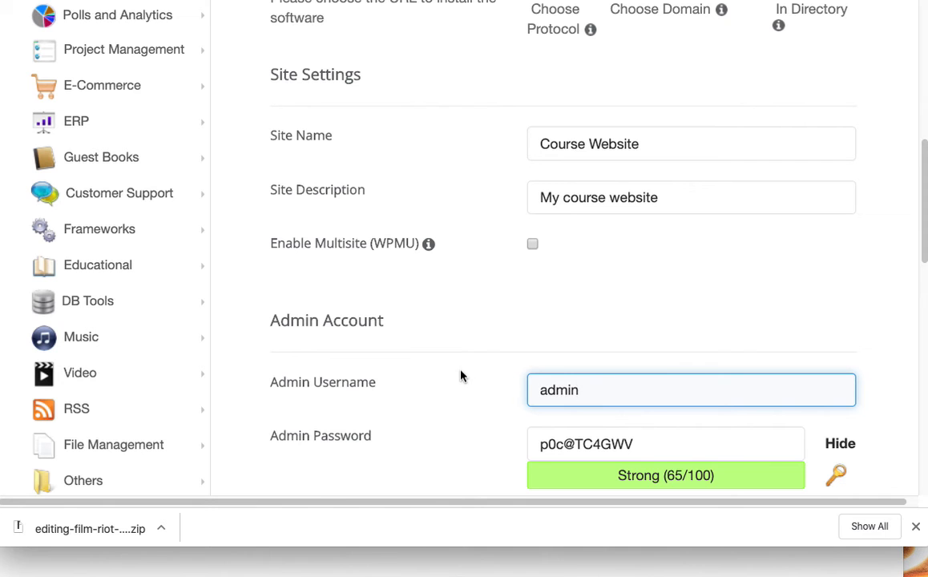
scroll(461, 303, down, 1)
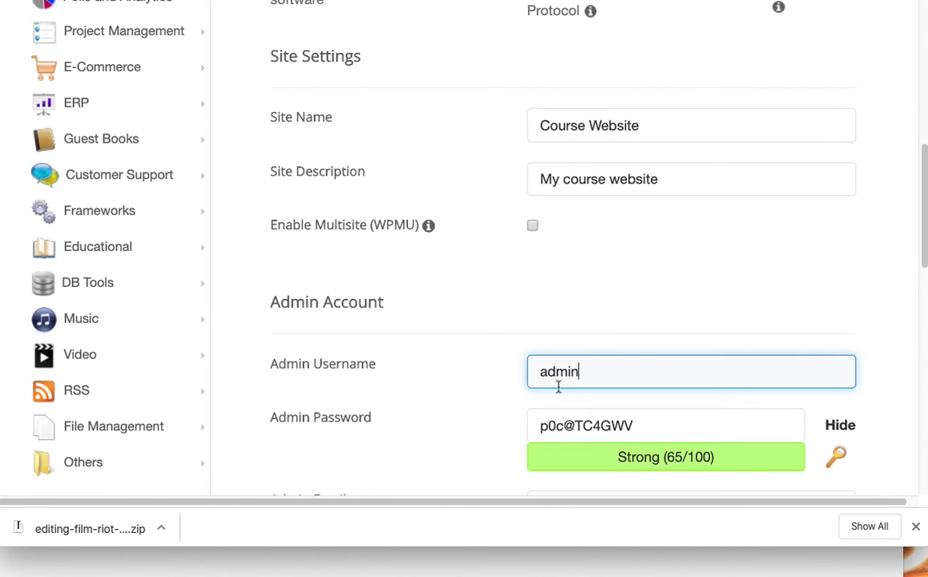
drag(654, 426, 504, 425)
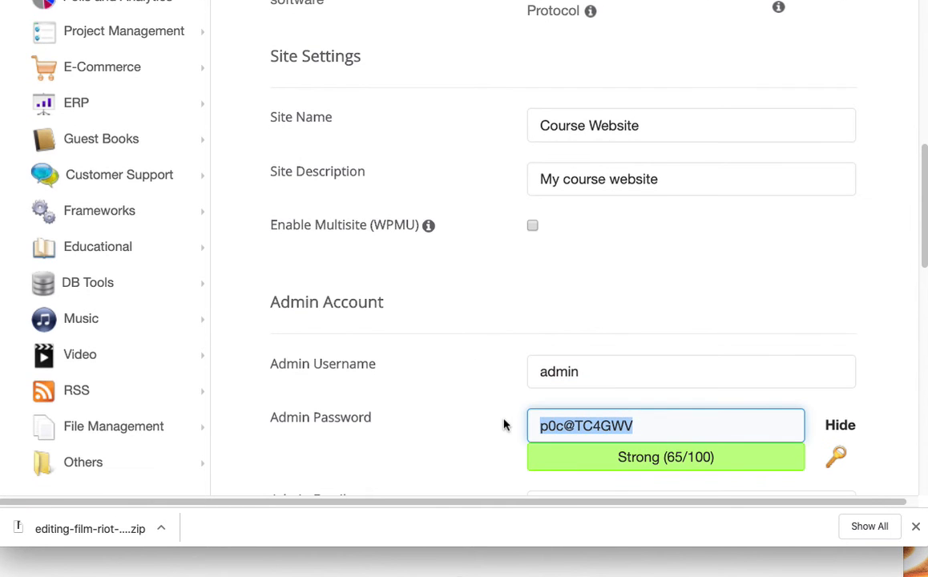
text(admina)
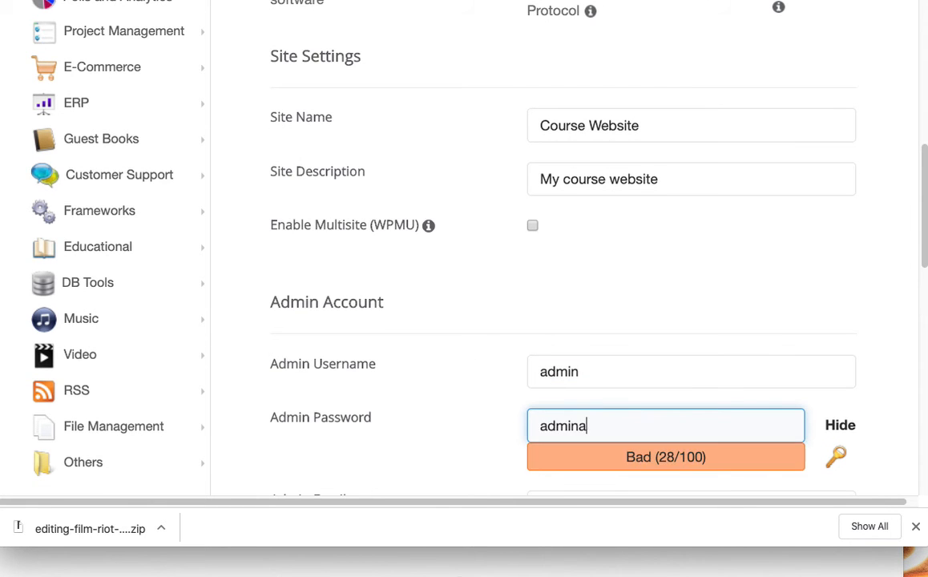
text(dminadmin)
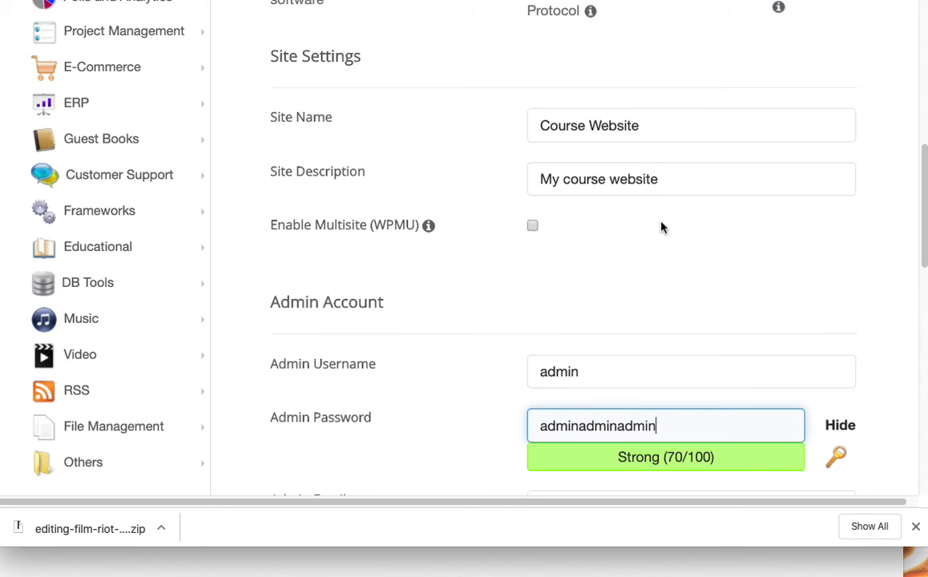
scroll(663, 232, down, 3)
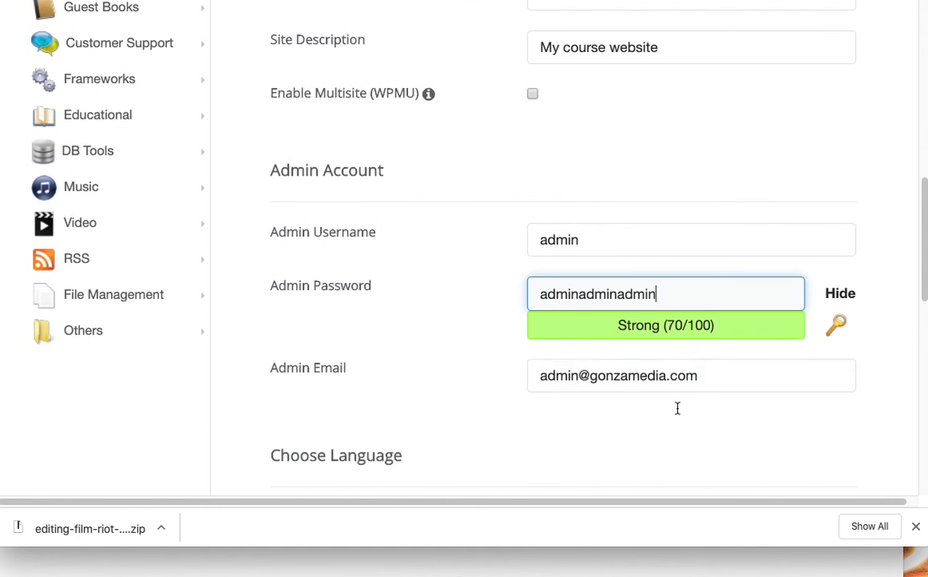
drag(706, 387, 520, 377)
scroll(557, 365, down, 2)
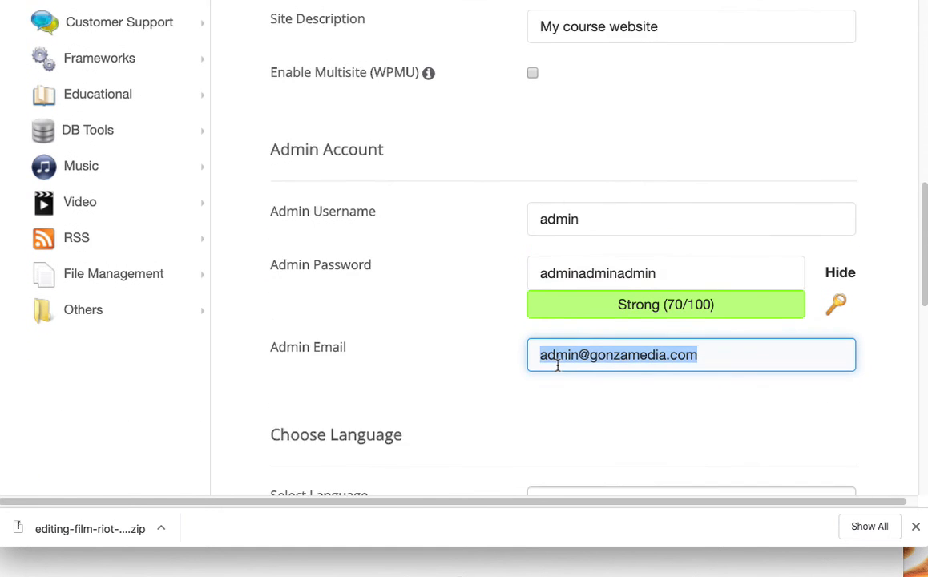
scroll(557, 364, down, 4)
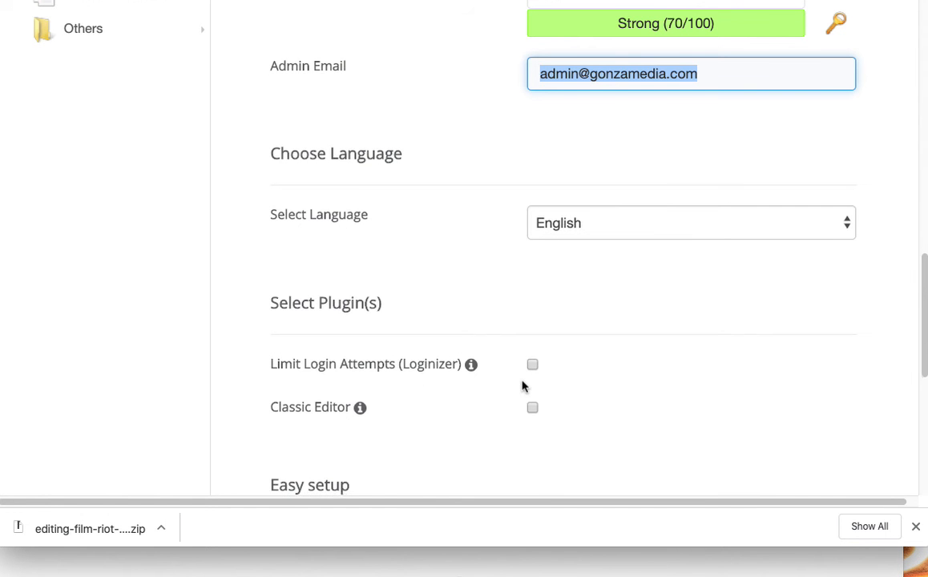
- Uncheck WordPress Starter under Easy setup, keeping English and no plugins
scroll(522, 386, down, 1)
scroll(522, 386, down, 1)
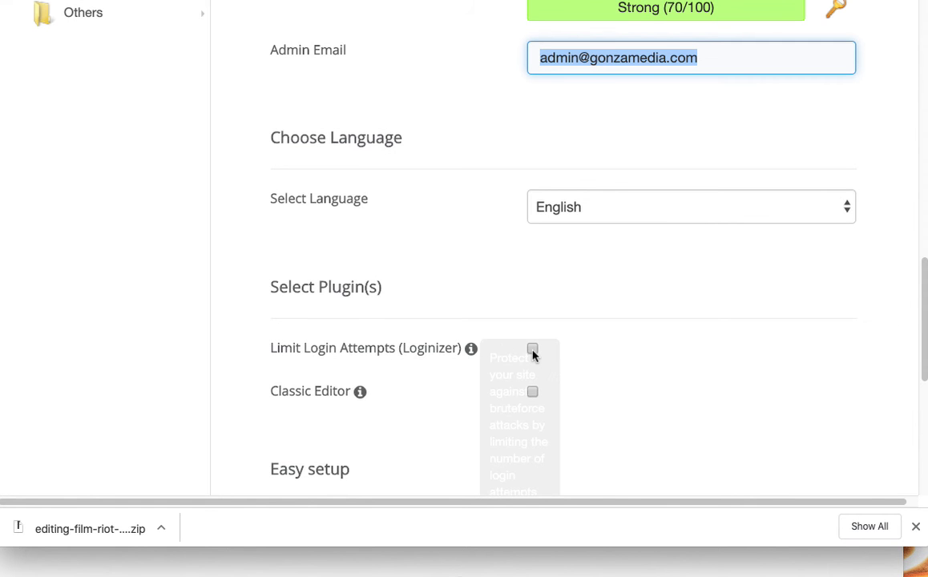
scroll(533, 356, down, 5)
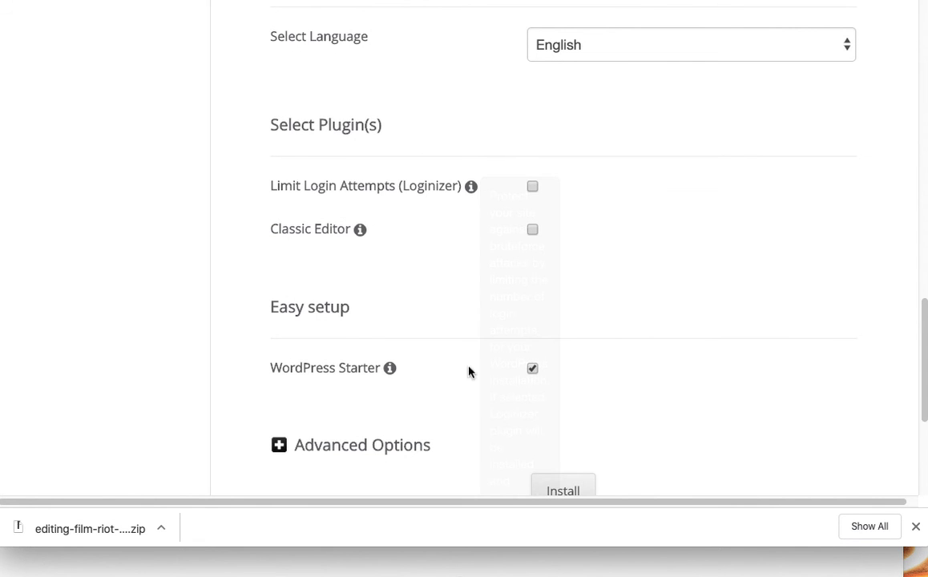
click(532, 369)
scroll(621, 408, down, 1)
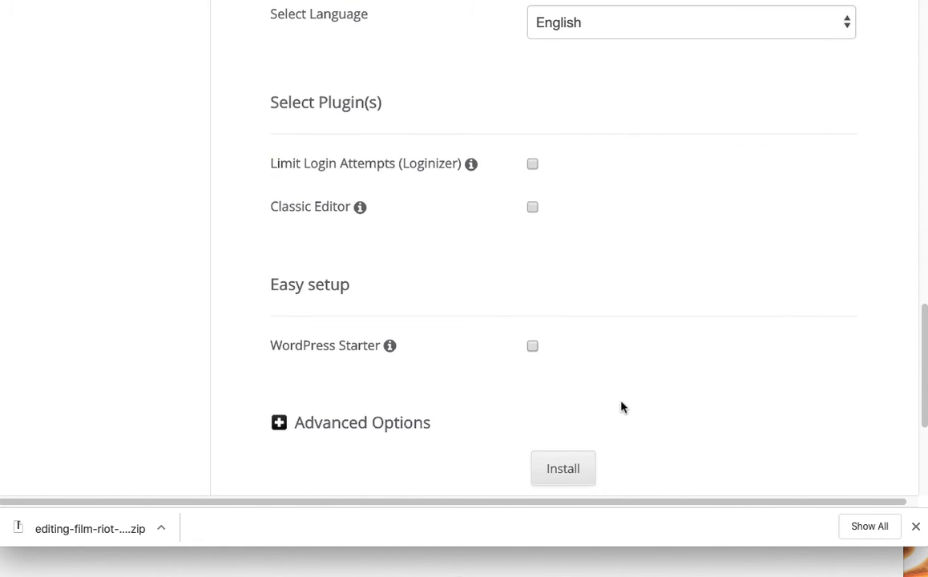
scroll(621, 408, down, 1)
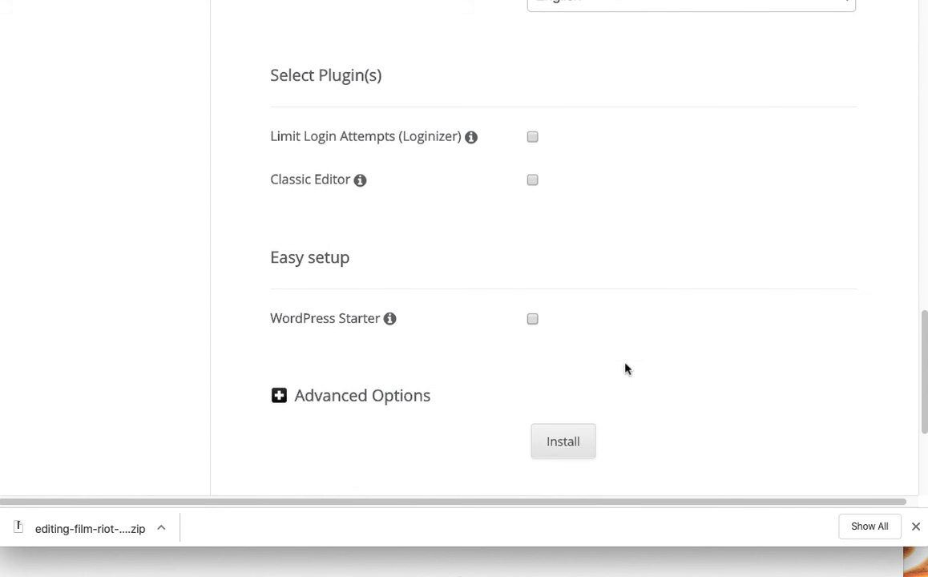
scroll(672, 280, up, 5)
scroll(672, 282, up, 1)
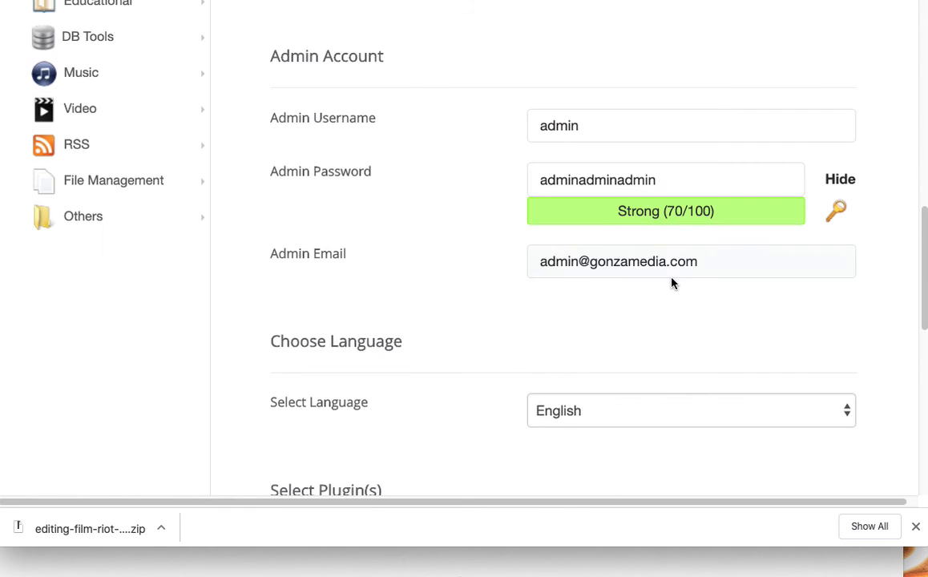
- Recheck the admin username, password and site name entries, and re-enable WordPress Starter
click(596, 124)
click(595, 177)
click(603, 212)
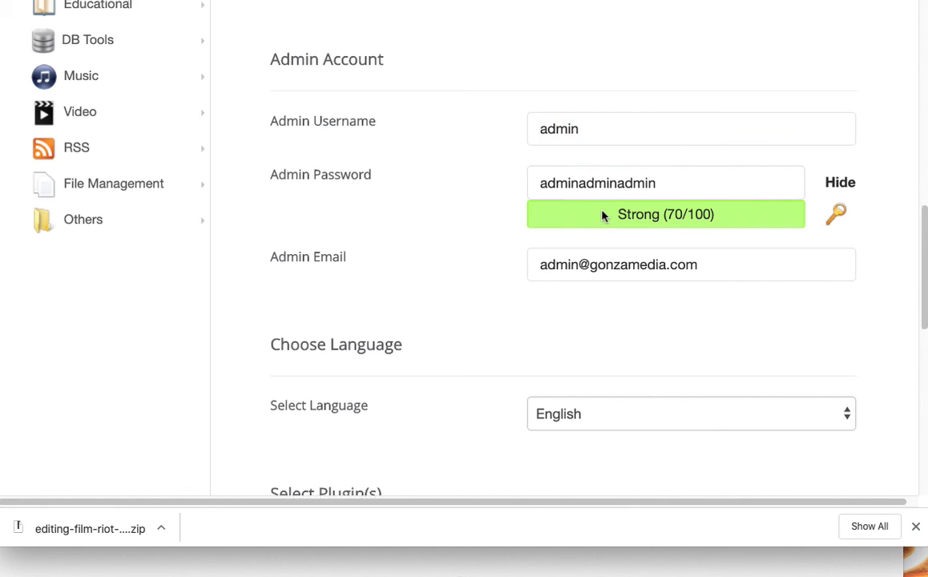
scroll(603, 213, up, 4)
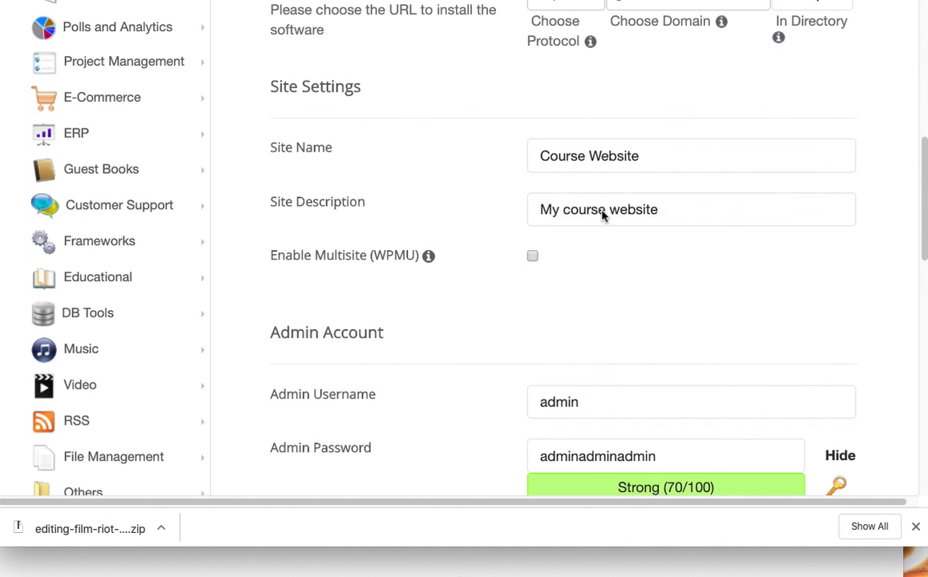
click(583, 164)
scroll(584, 165, up, 3)
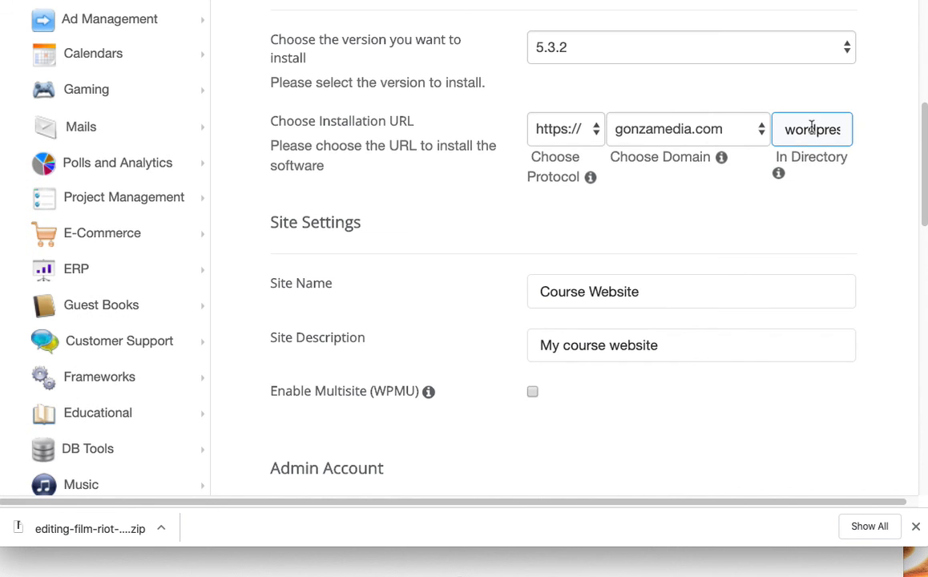
scroll(753, 206, down, 10)
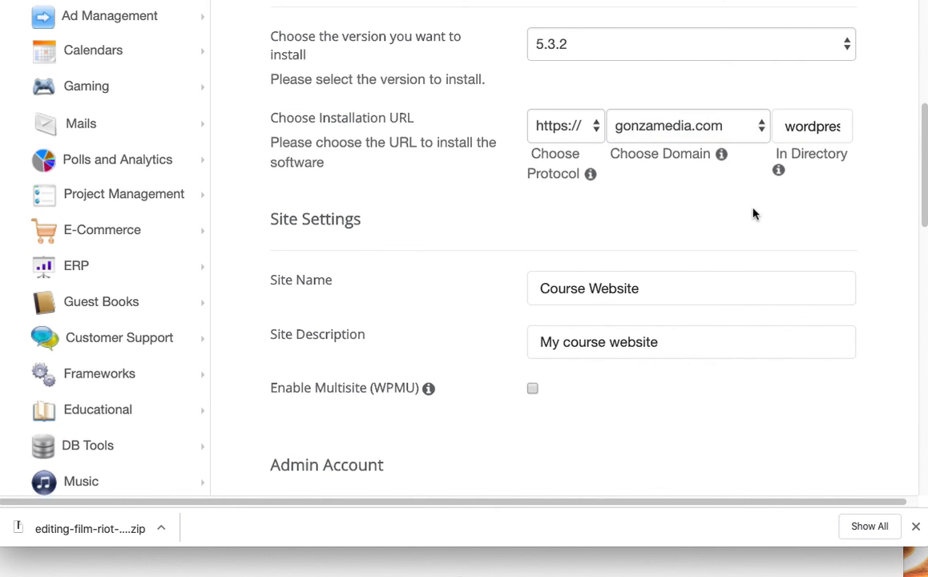
scroll(753, 219, down, 7)
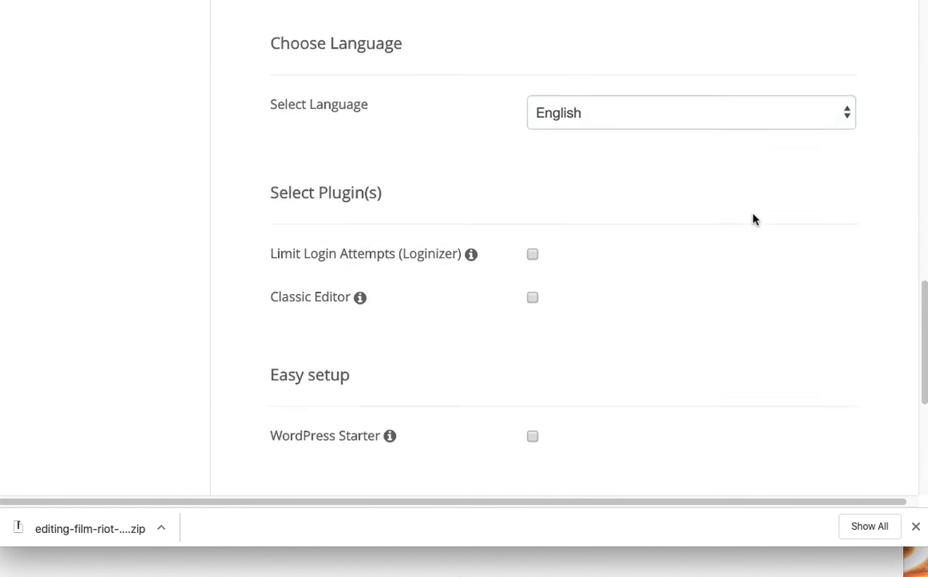
scroll(552, 206, up, 3)
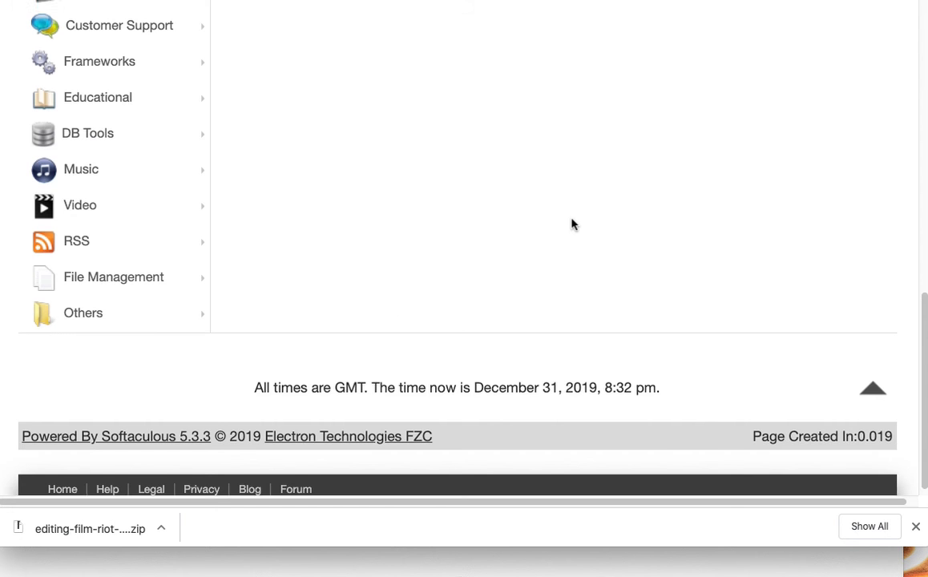
- Let the install finish at gonzamedia.com/wordpress5 and open the new site's admin URL
scroll(572, 225, down, 3)
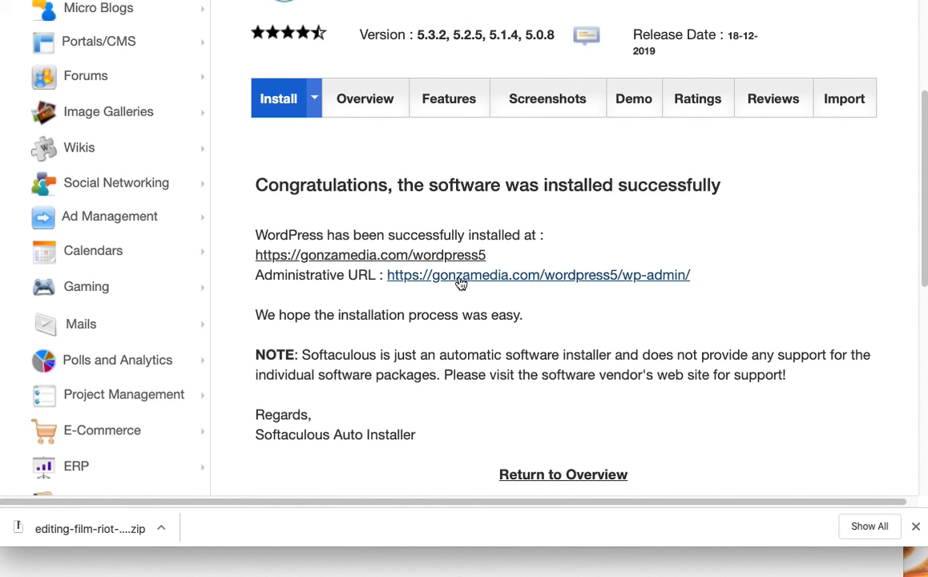
click(548, 275)
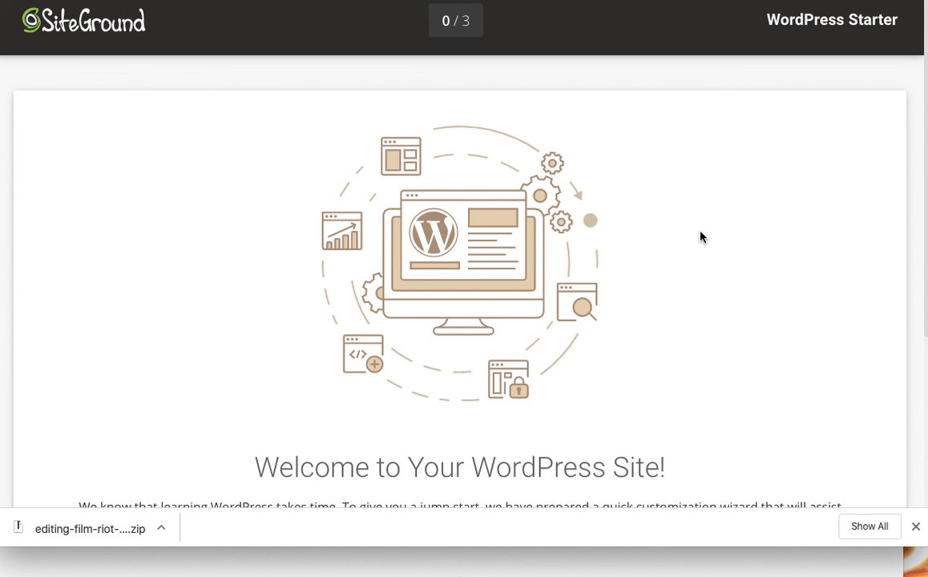
- Scroll down the WordPress Starter welcome page and exit the setup wizard
scroll(659, 271, down, 2)
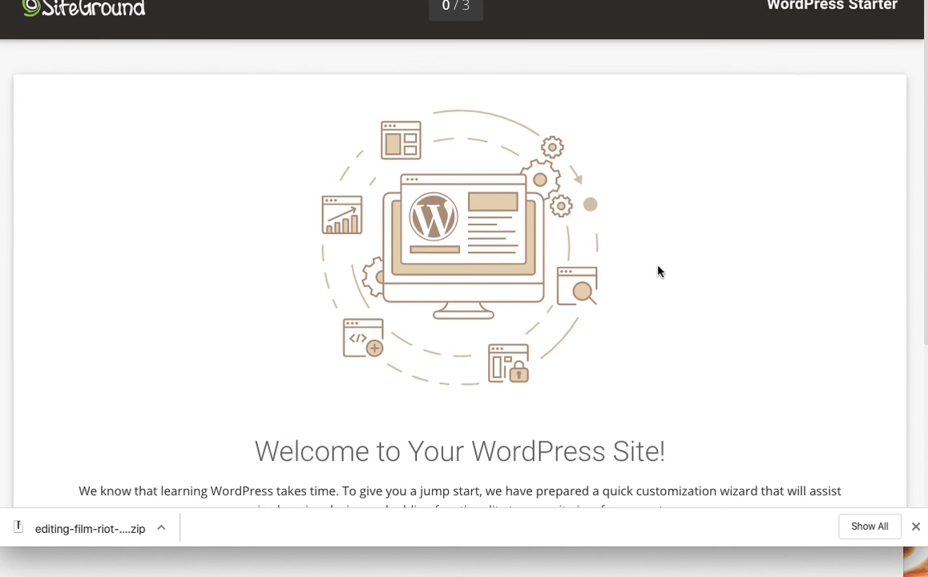
scroll(659, 271, down, 4)
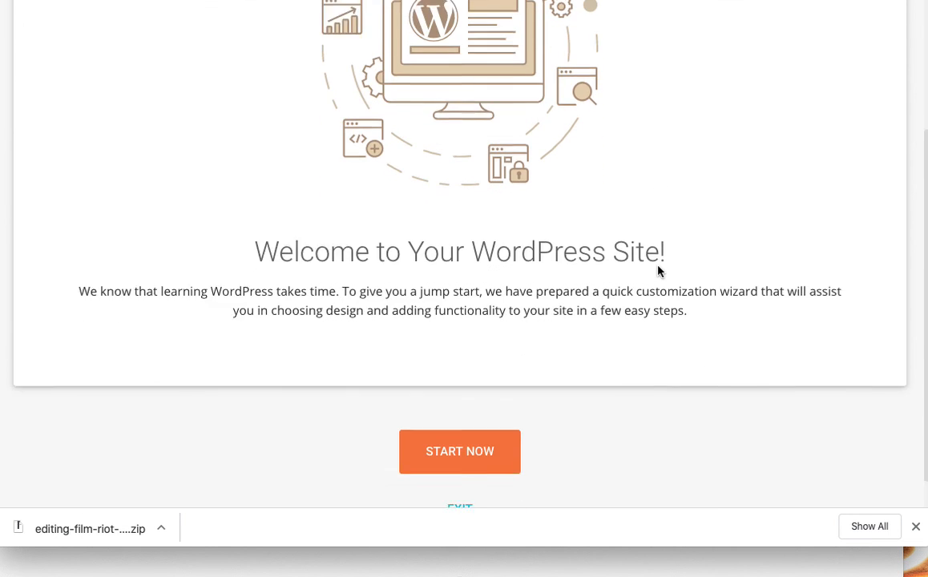
scroll(658, 271, down, 1)
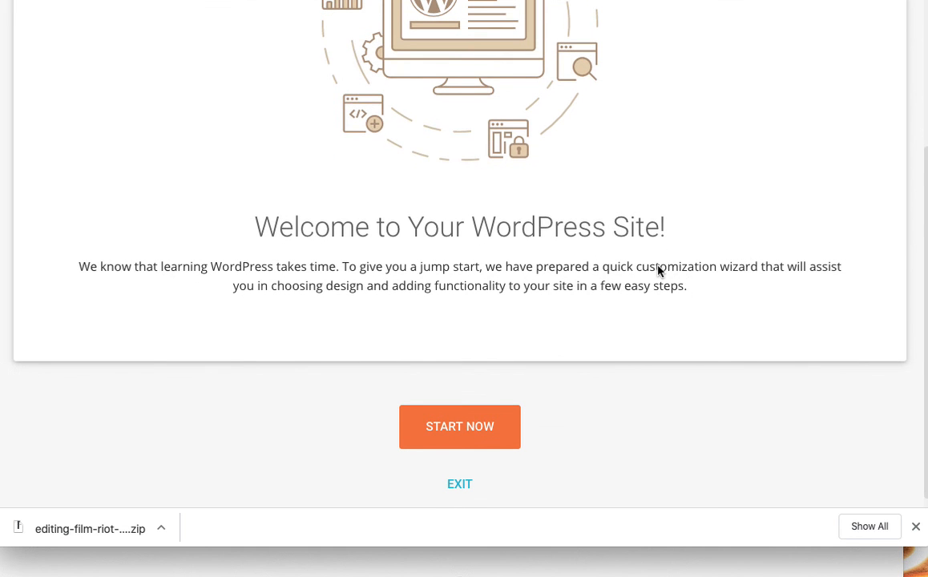
scroll(535, 208, down, 1)
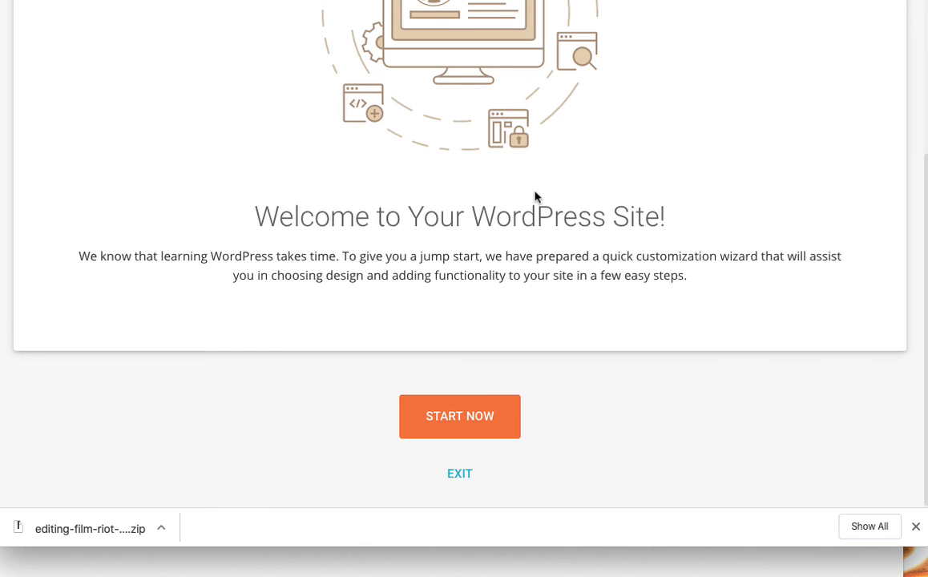
scroll(514, 417, down, 1)
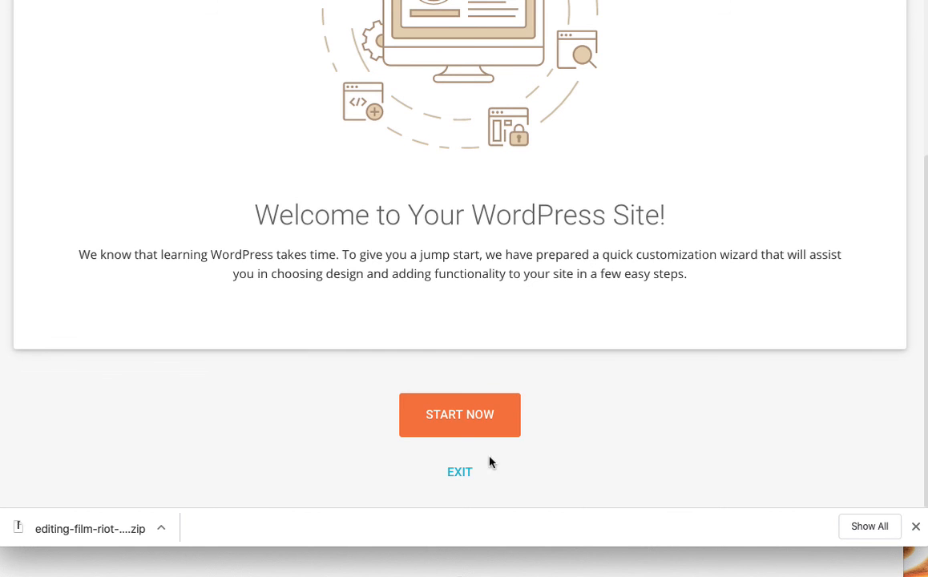
click(465, 478)
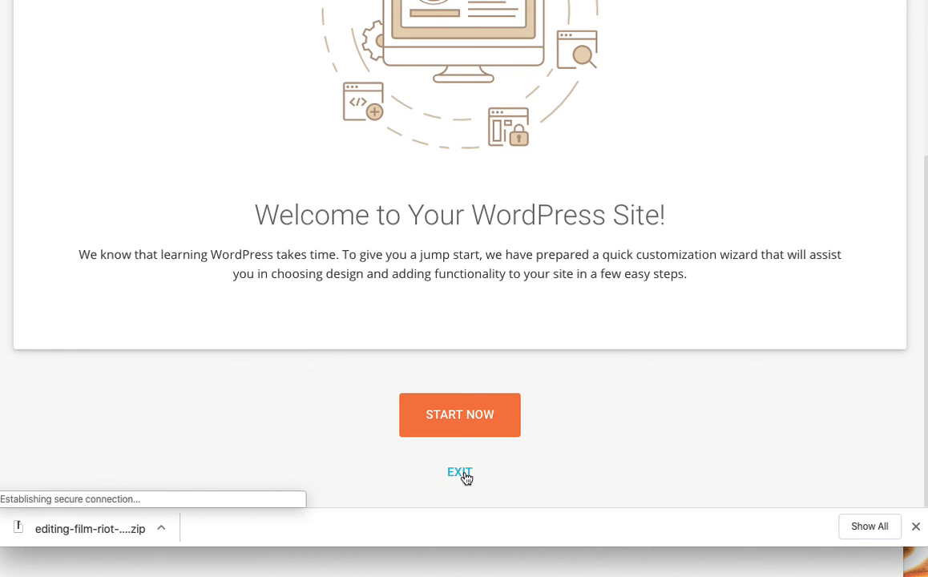